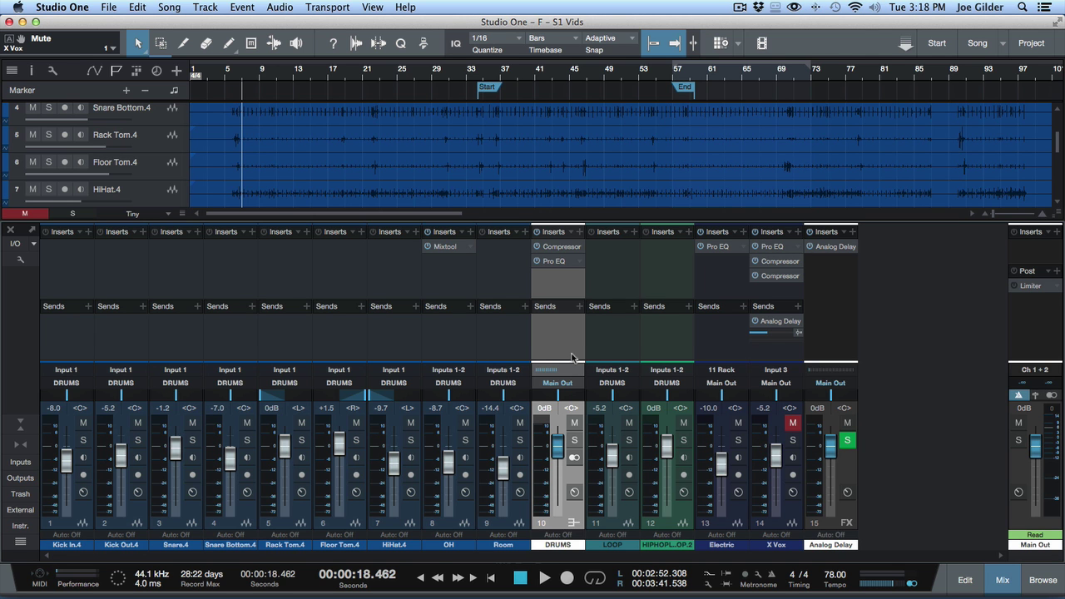
# Step: Select drum channels Kick In.4 through Room and the DRUMS bus, then briefly play and stop the song
pyautogui.click(491, 348)
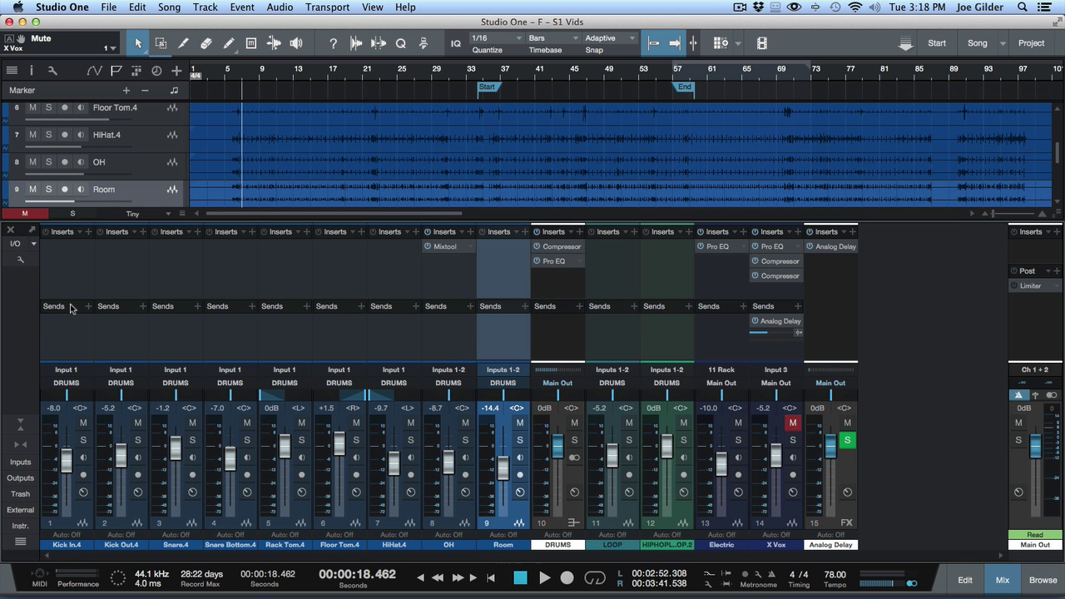
pyautogui.click(73, 356)
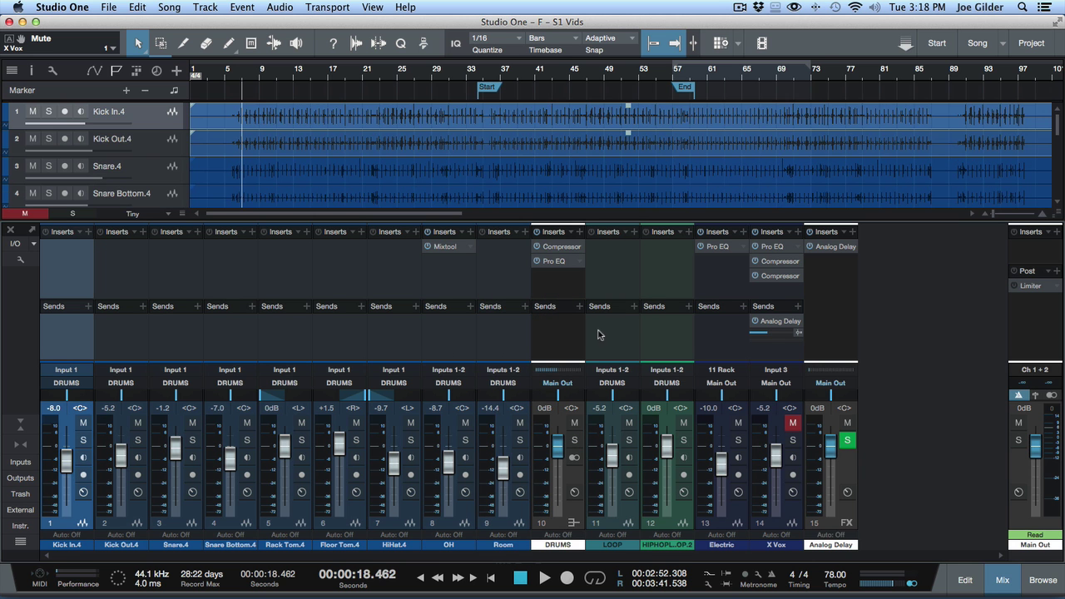
pyautogui.keyDown('shift'); pyautogui.click(523, 333); pyautogui.keyUp('shift')
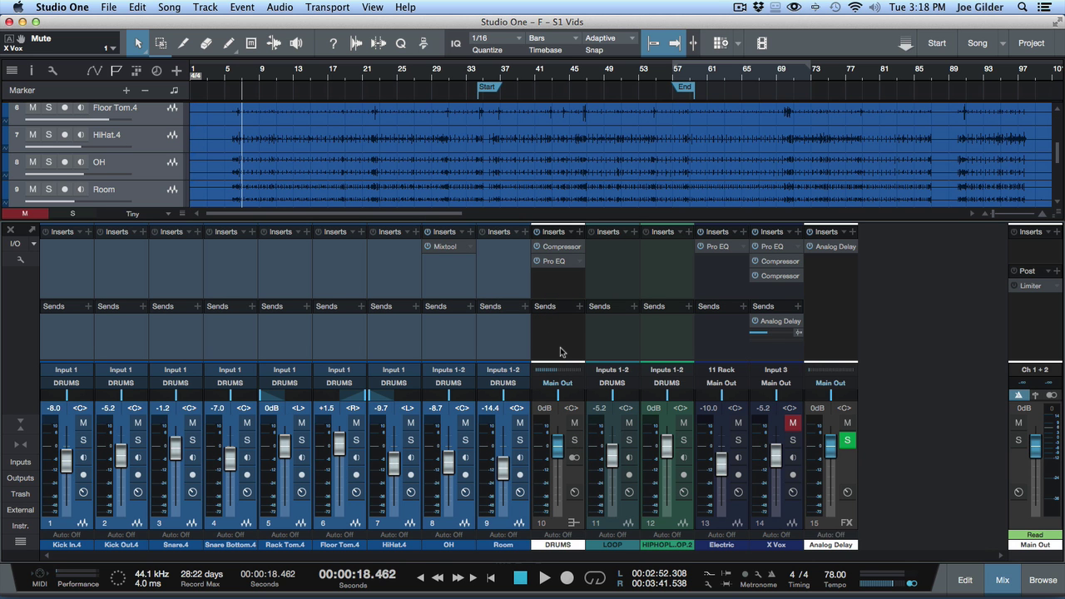
pyautogui.click(560, 351)
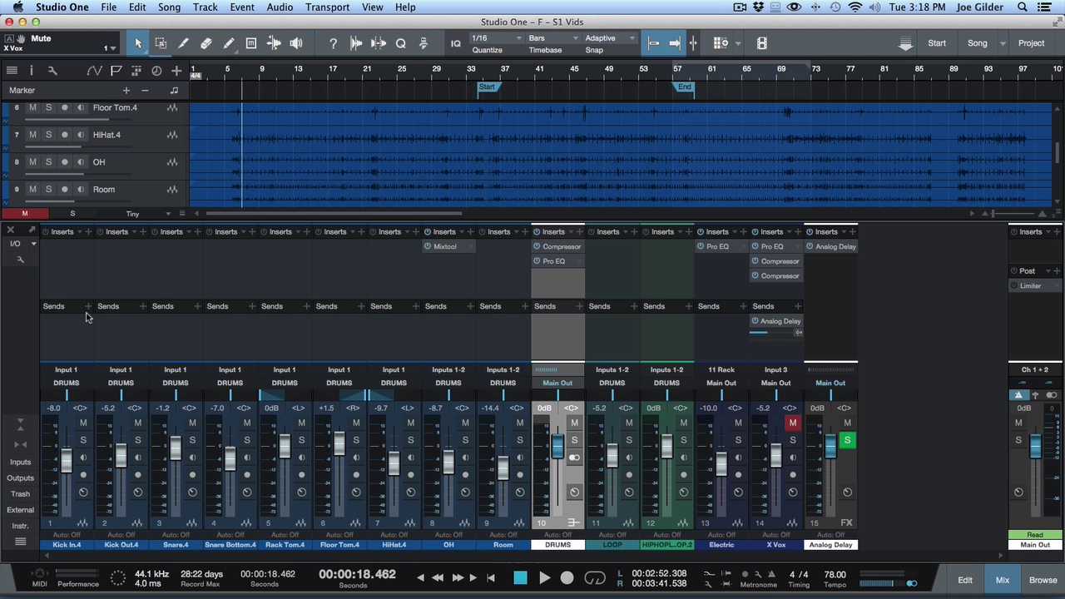
pyautogui.click(73, 343)
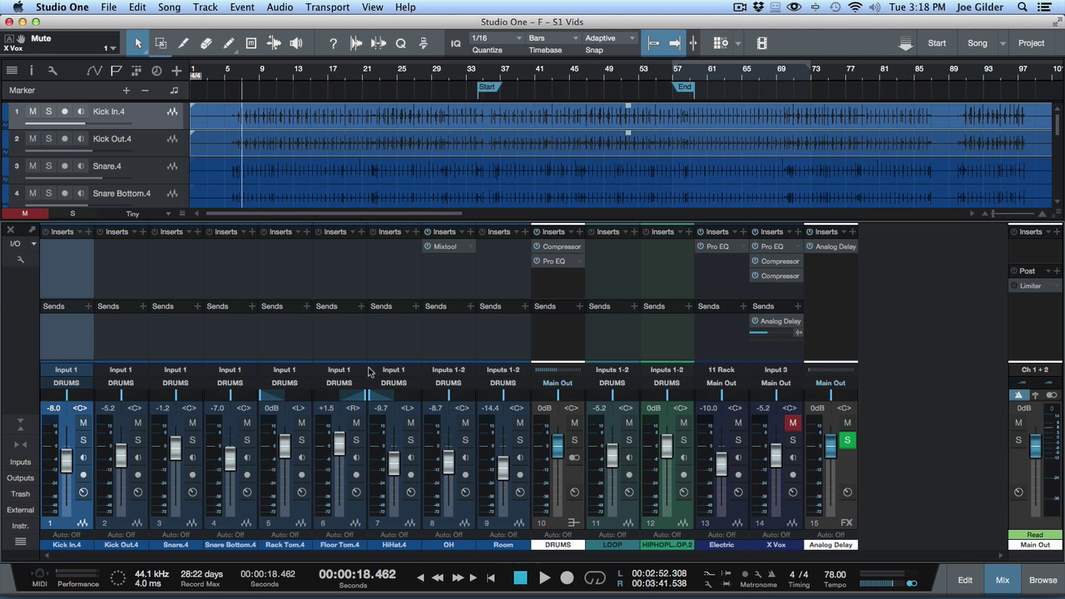
pyautogui.keyDown('shift'); pyautogui.click(493, 348); pyautogui.keyUp('shift')
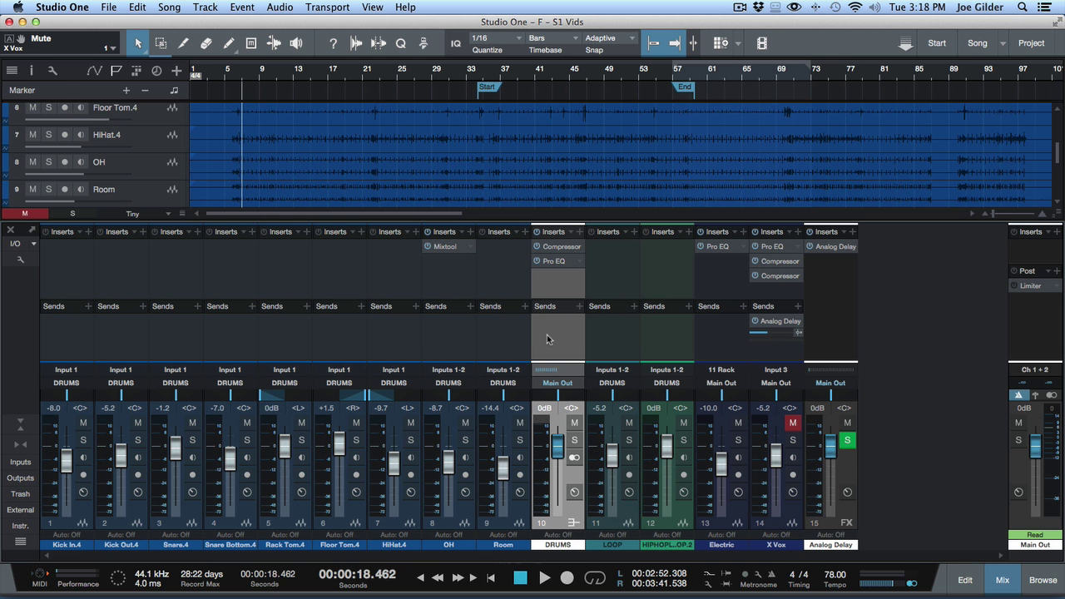
pyautogui.click(548, 344)
pyautogui.click(523, 338)
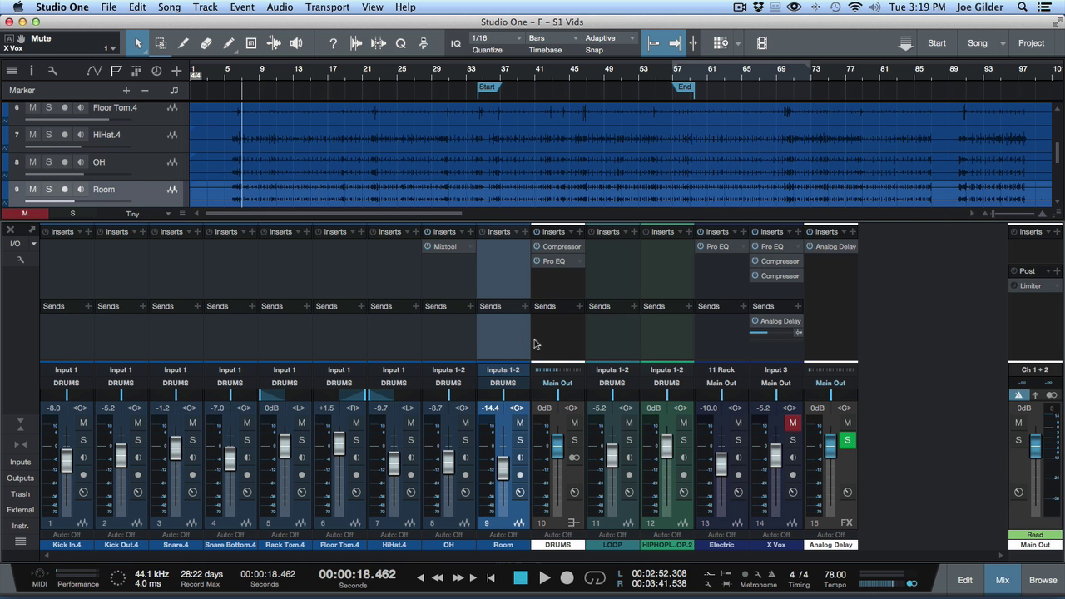
pyautogui.press('space')
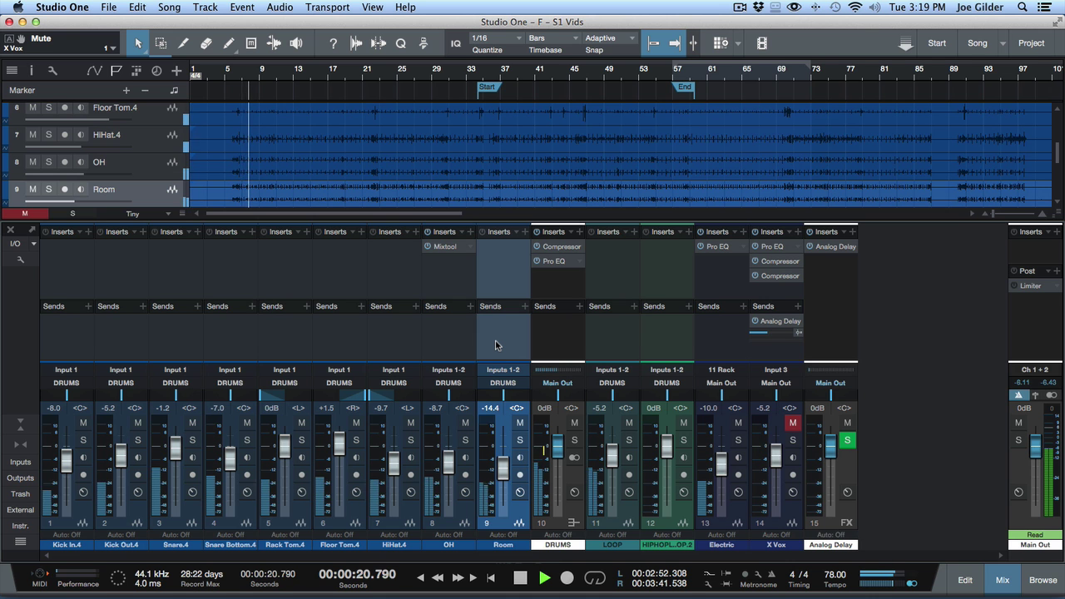
pyautogui.press('space')
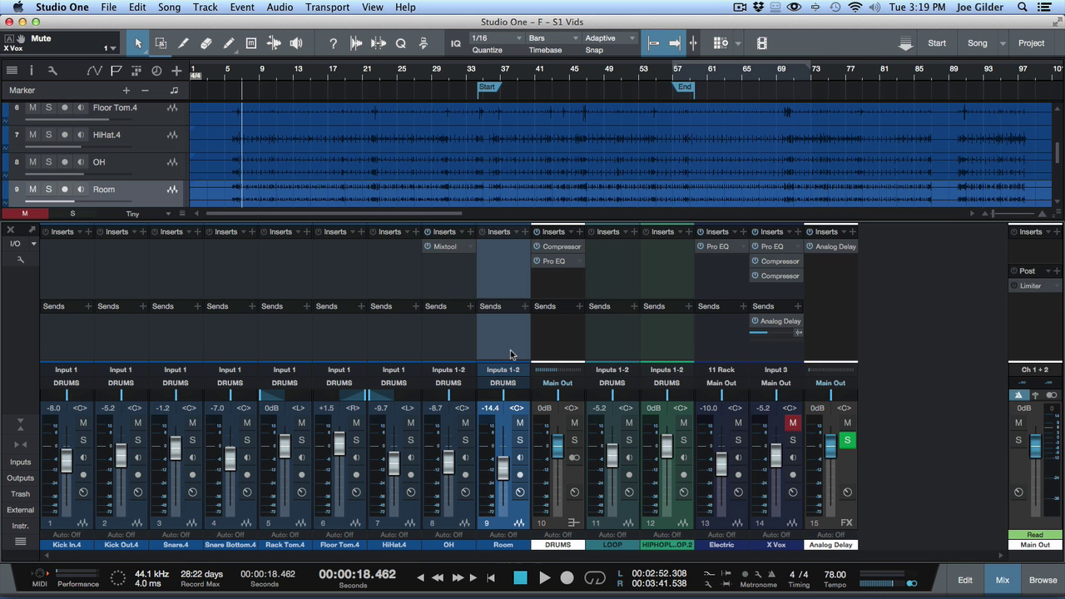
# Step: Solo the drum channels one by one from Kick In.4 to Room, then clear all solos
pyautogui.click(84, 441)
pyautogui.click(84, 441)
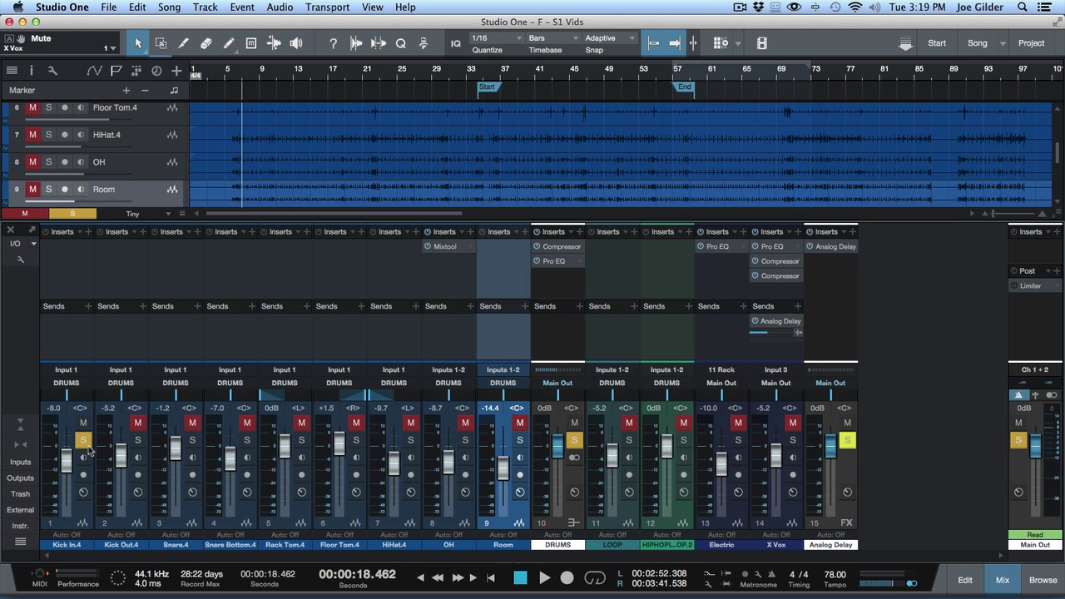
pyautogui.click(138, 441)
pyautogui.click(192, 446)
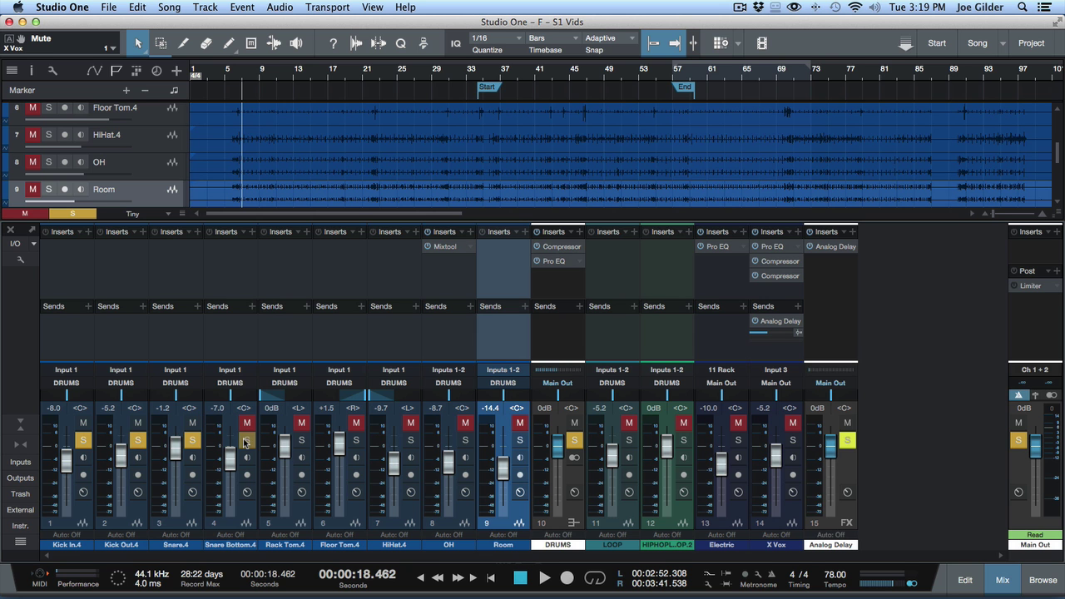
pyautogui.click(247, 444)
pyautogui.click(301, 444)
pyautogui.click(356, 443)
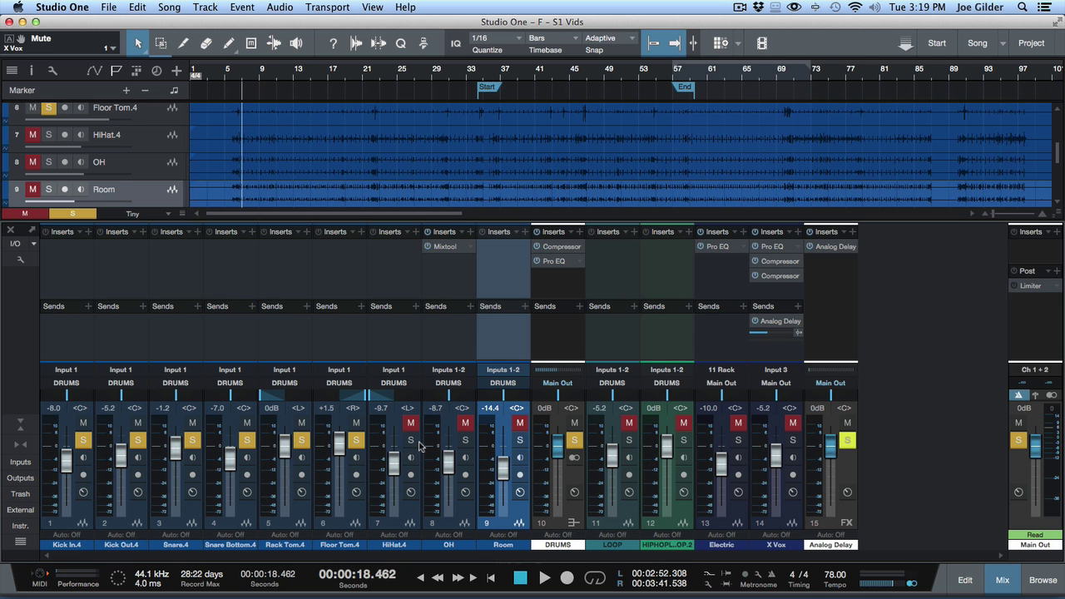
pyautogui.click(419, 447)
pyautogui.click(411, 441)
pyautogui.click(467, 441)
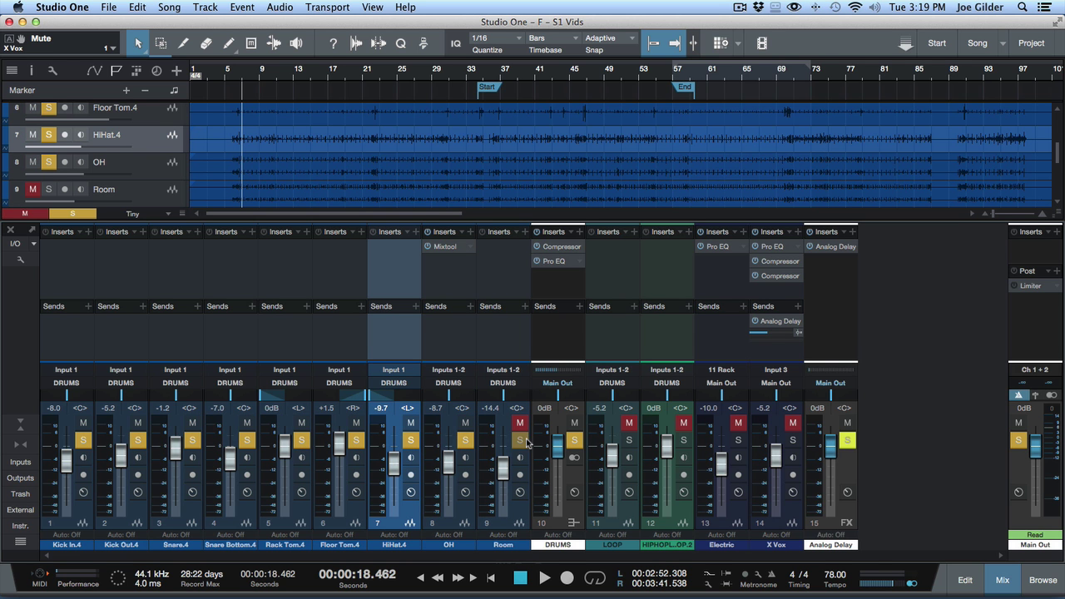
pyautogui.click(521, 440)
pyautogui.click(468, 453)
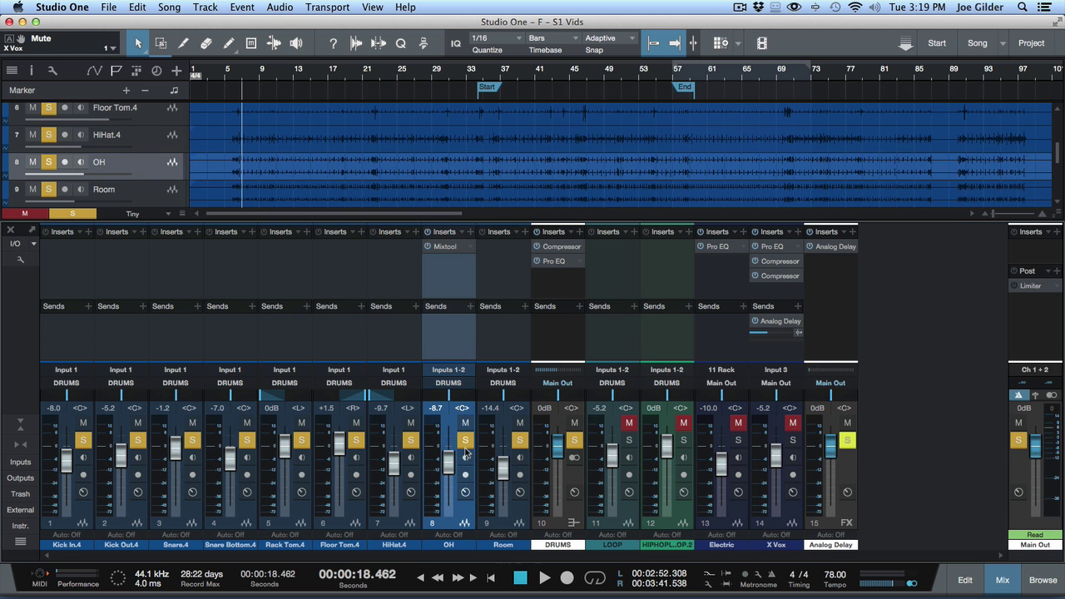
pyautogui.keyDown('alt'); pyautogui.click(465, 441); pyautogui.keyUp('alt')
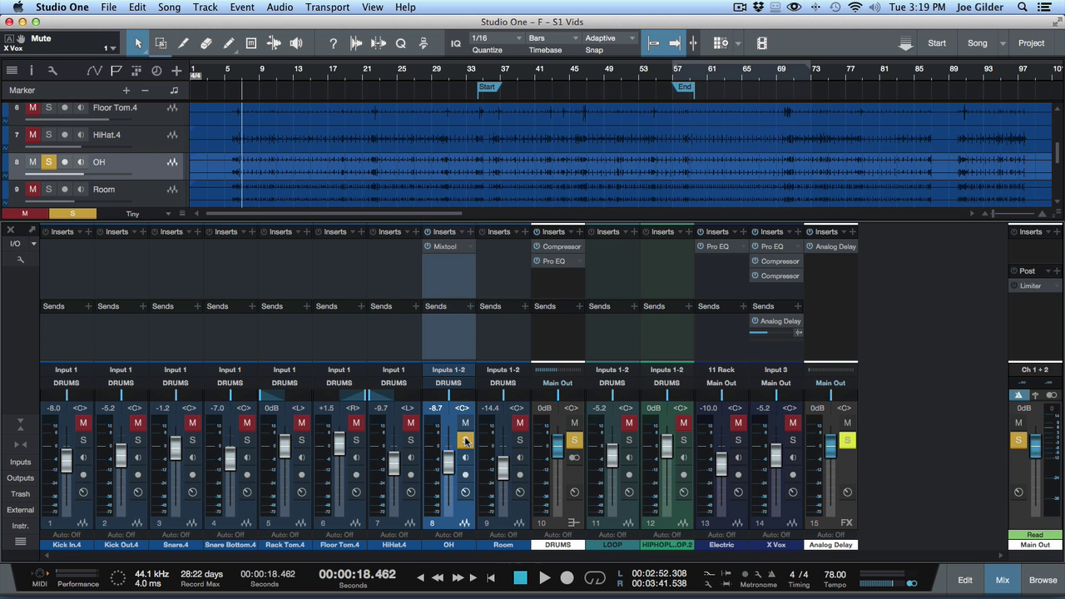
# Step: Select all nine drum channels and solo them together with a single S button
pyautogui.click(484, 342)
pyautogui.keyDown('shift'); pyautogui.click(74, 333); pyautogui.keyUp('shift')
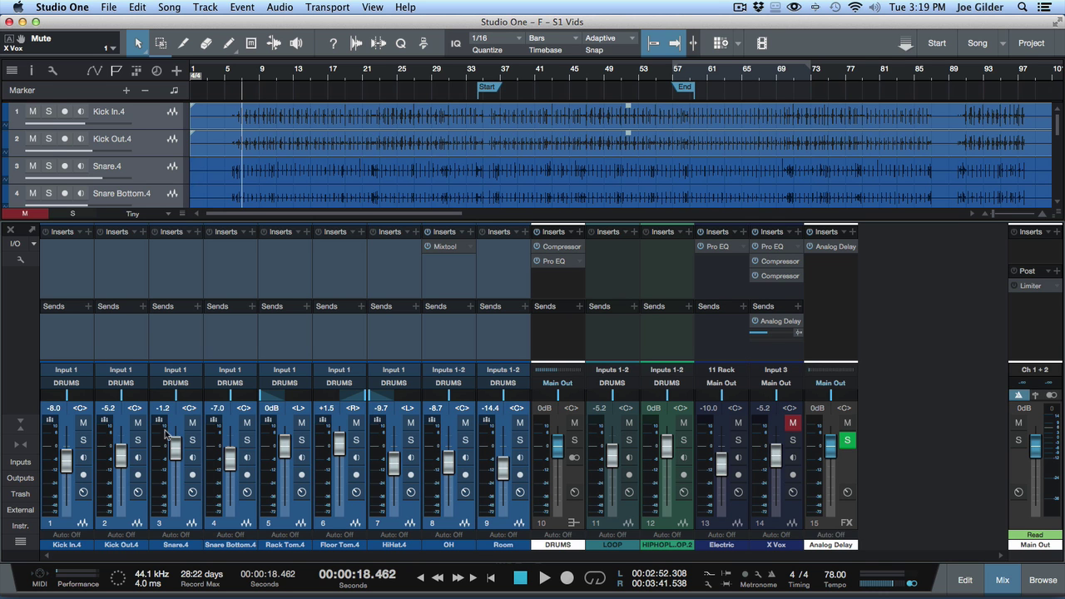
pyautogui.click(197, 442)
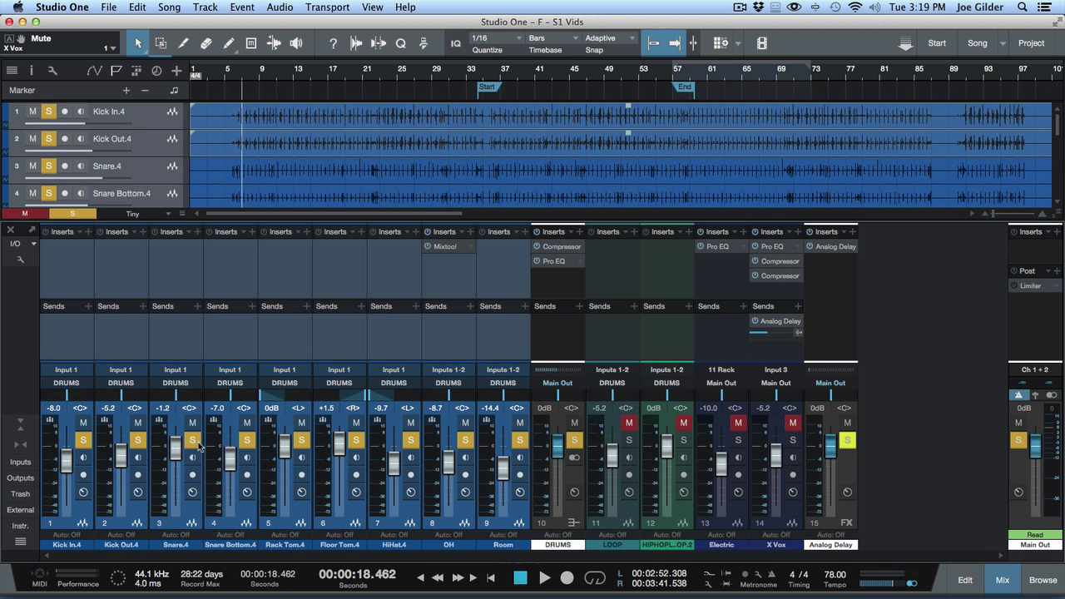
pyautogui.click(195, 442)
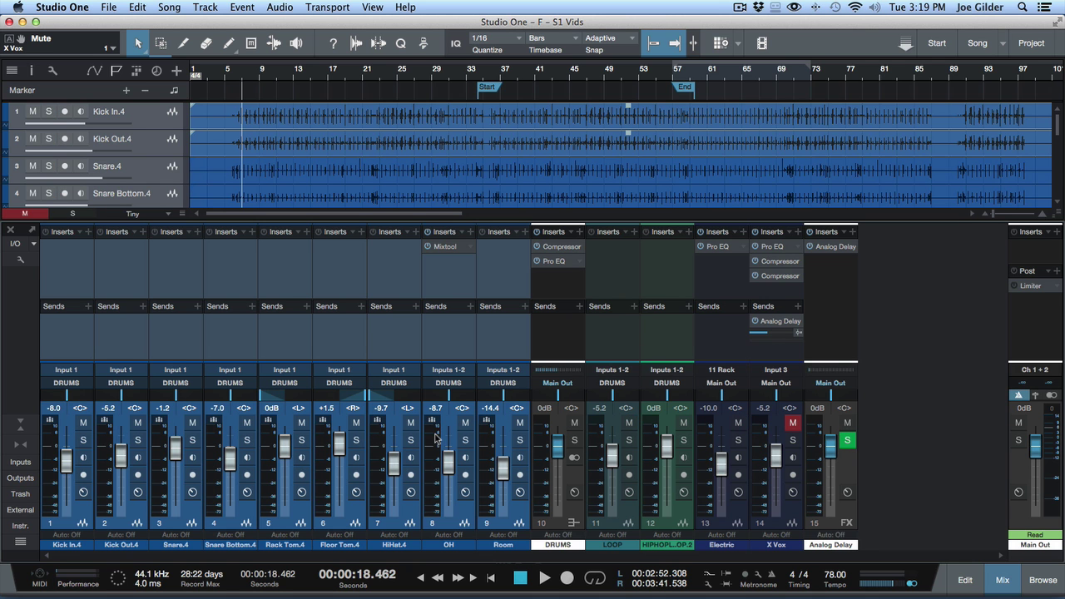
pyautogui.click(410, 440)
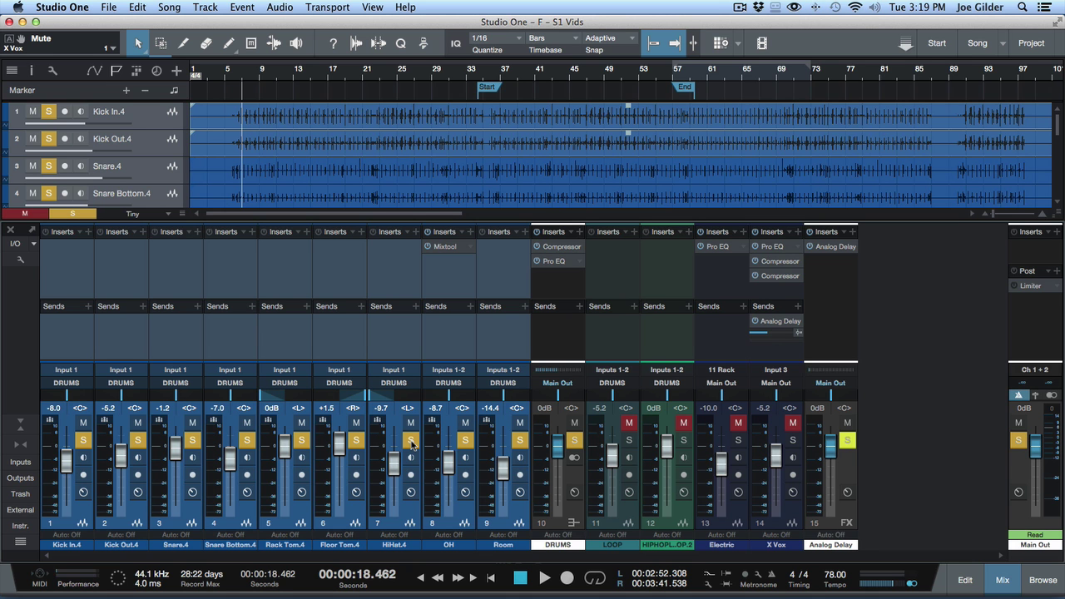
# Step: Move all nine drum faders down and back up together, then lower only Room to -20.9 dB
pyautogui.moveTo(502, 470); pyautogui.dragTo(501, 492)
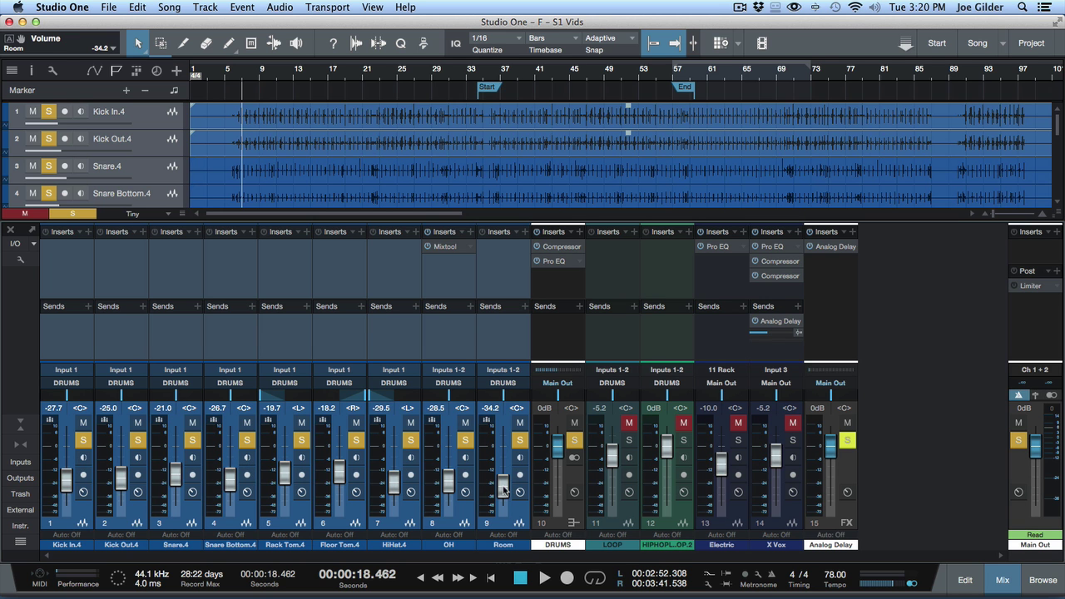
pyautogui.moveTo(503, 490); pyautogui.dragTo(501, 475)
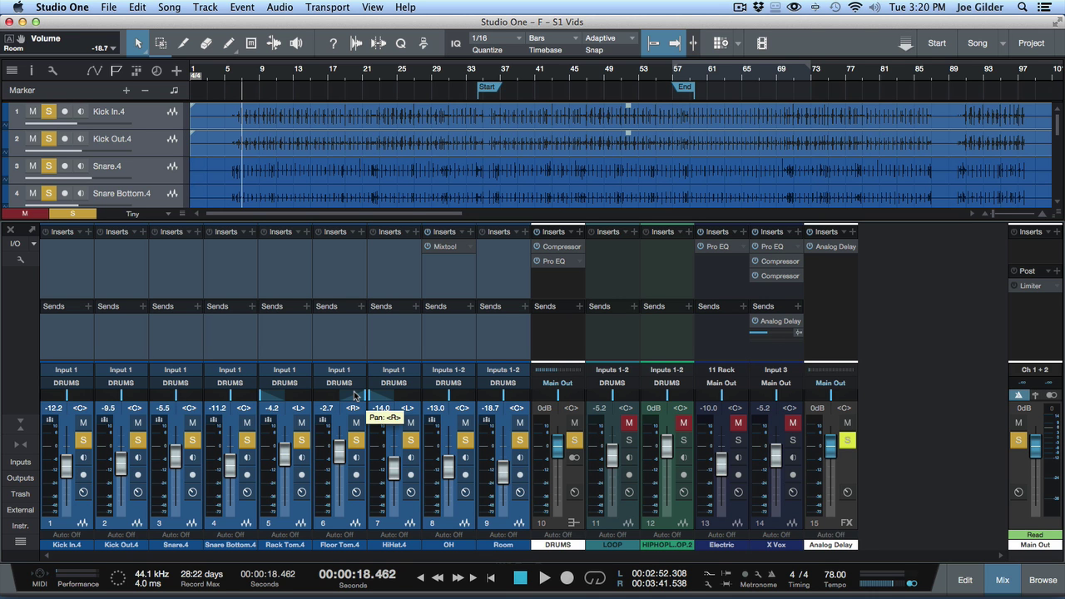
pyautogui.click(347, 354)
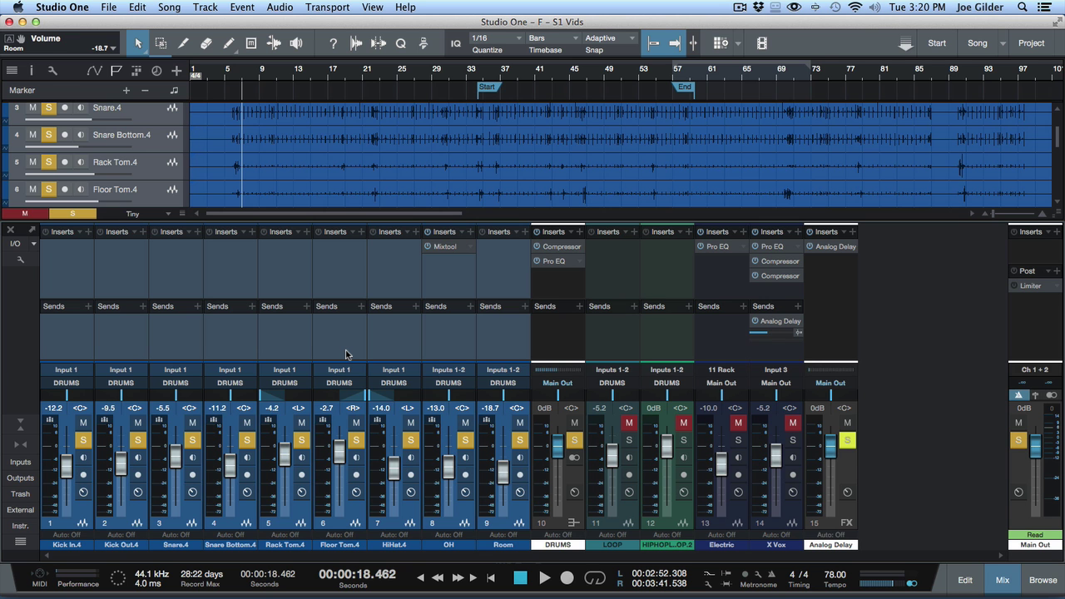
pyautogui.click(347, 355)
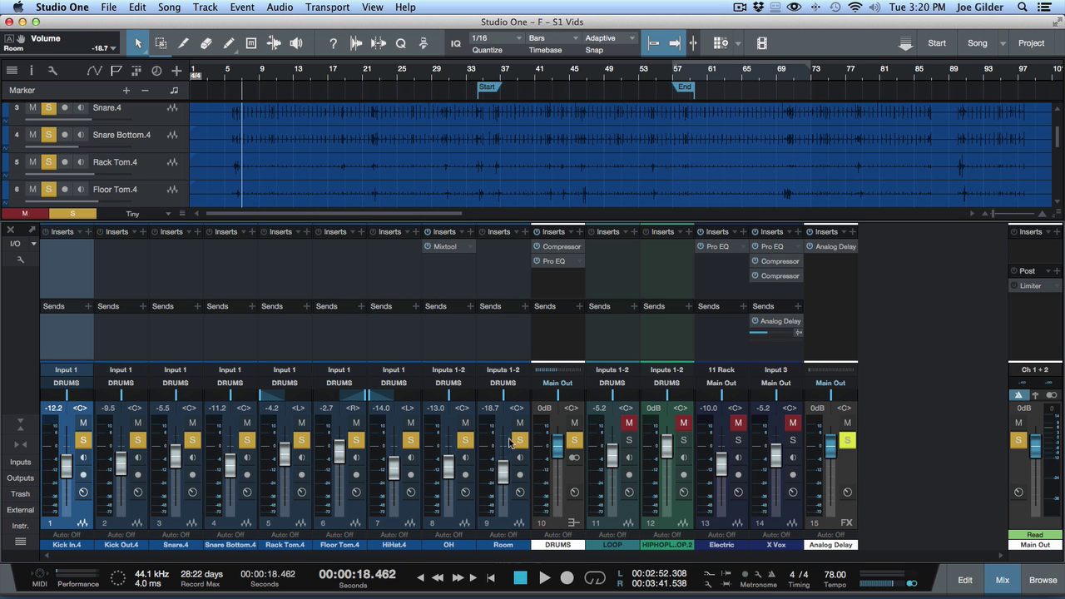
pyautogui.moveTo(503, 471); pyautogui.dragTo(502, 475)
# Step: Select all nine drum channels and clear their solos with the S key
pyautogui.click(465, 422)
pyautogui.keyDown('shift'); pyautogui.click(491, 335); pyautogui.keyUp('shift')
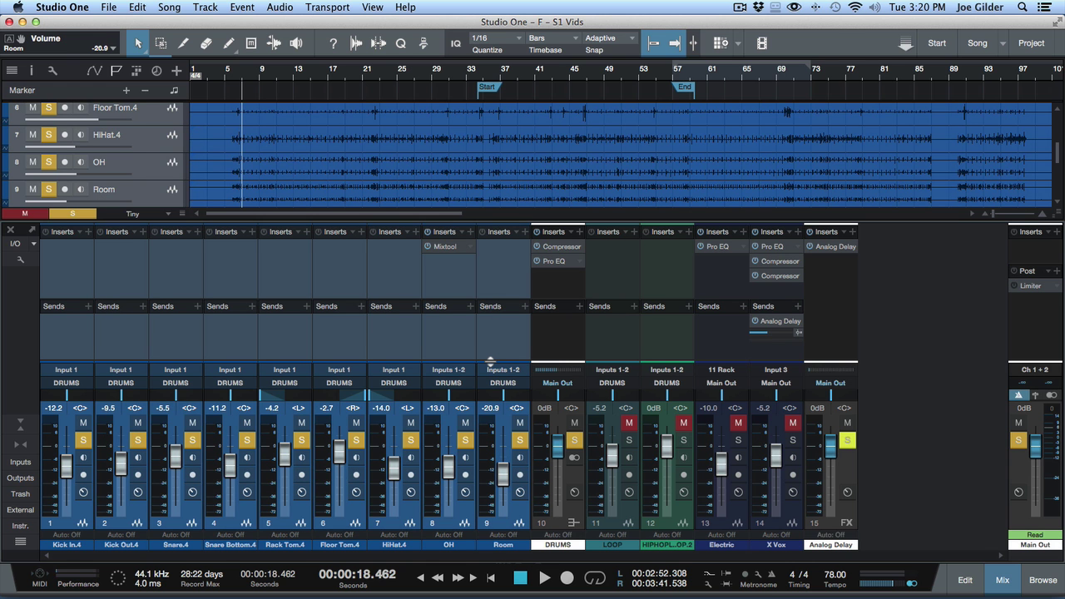
pyautogui.press('s')
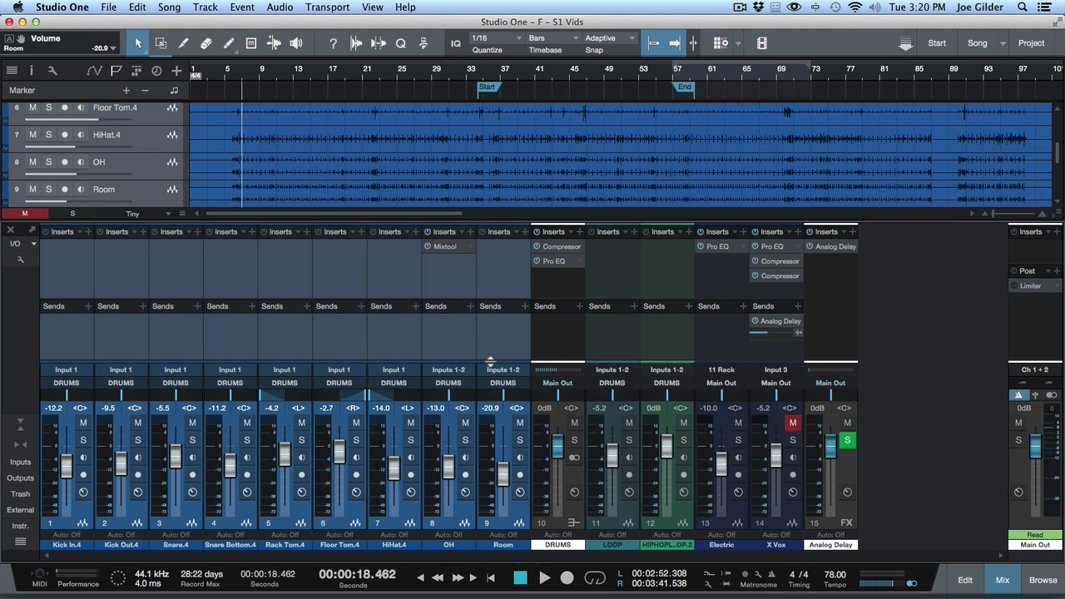
# Step: Toggle solo safe on the DRUMS bus, then solo and unsolo it to test its drum sources
pyautogui.click(441, 355)
pyautogui.click(397, 352)
pyautogui.click(426, 346)
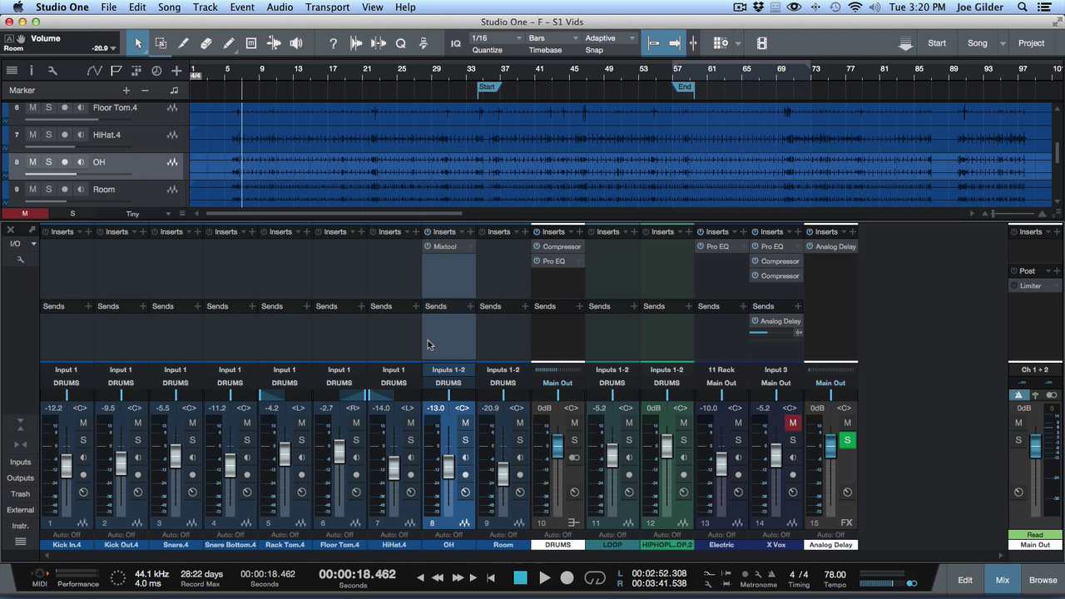
pyautogui.keyDown('shift'); pyautogui.click(577, 440); pyautogui.keyUp('shift')
pyautogui.keyDown('shift'); pyautogui.click(577, 441); pyautogui.keyUp('shift')
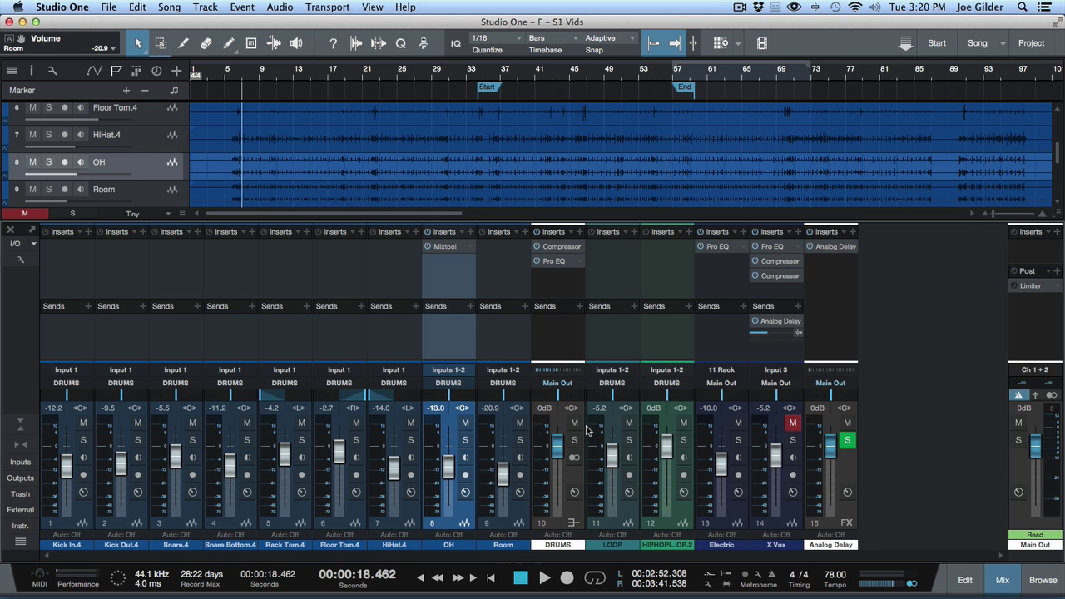
pyautogui.click(551, 323)
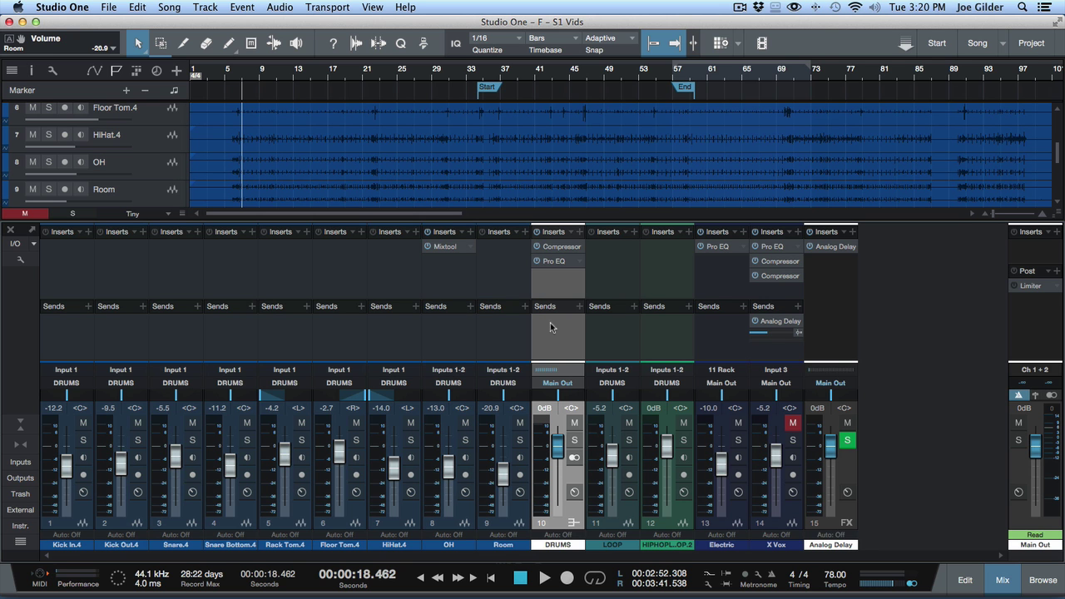
pyautogui.click(577, 441)
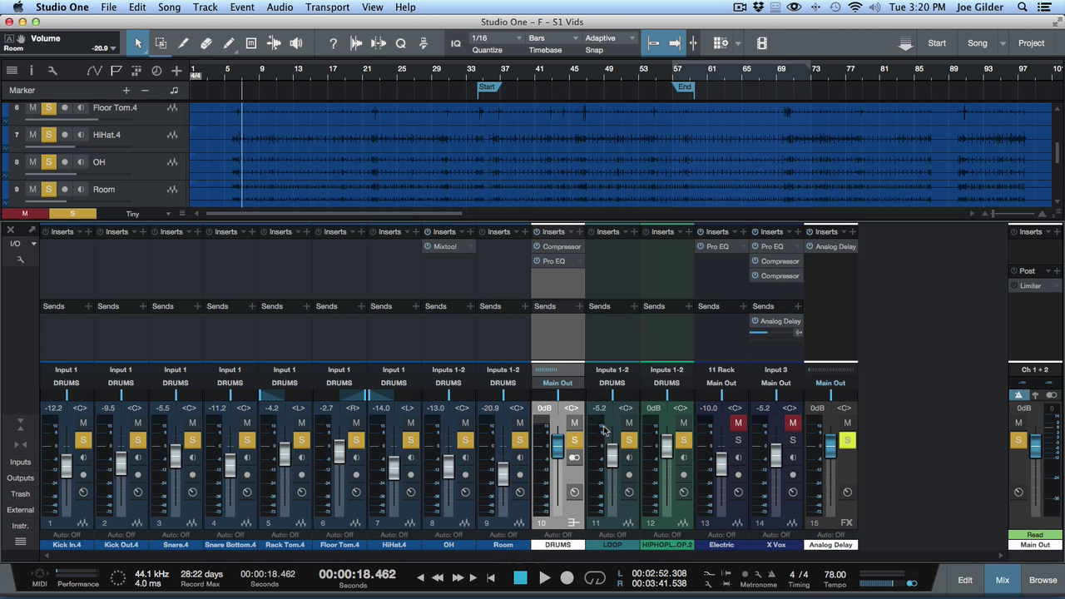
pyautogui.click(574, 440)
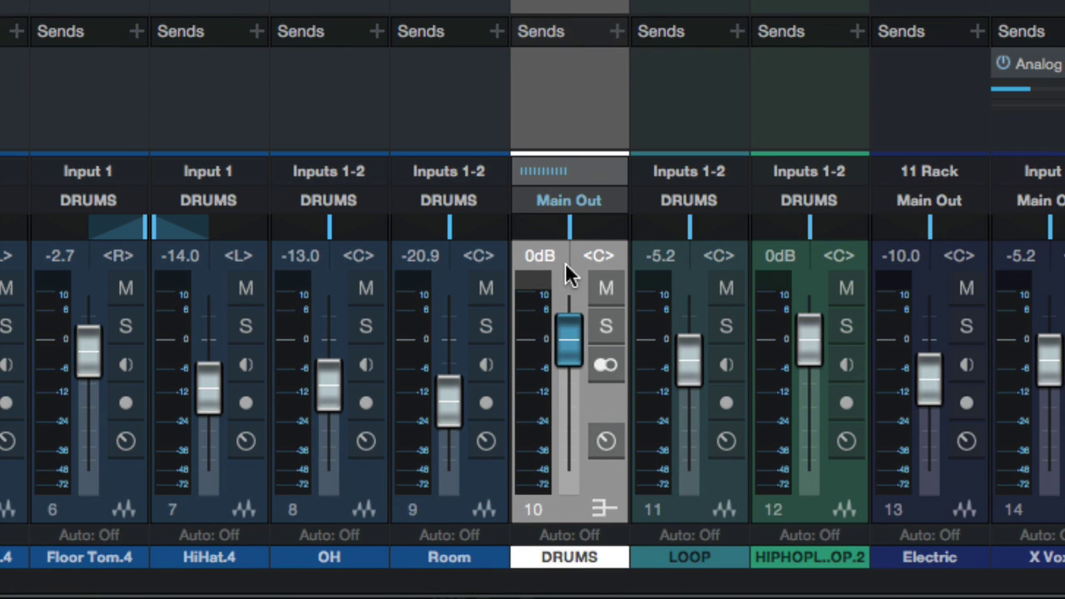
pyautogui.click(547, 170)
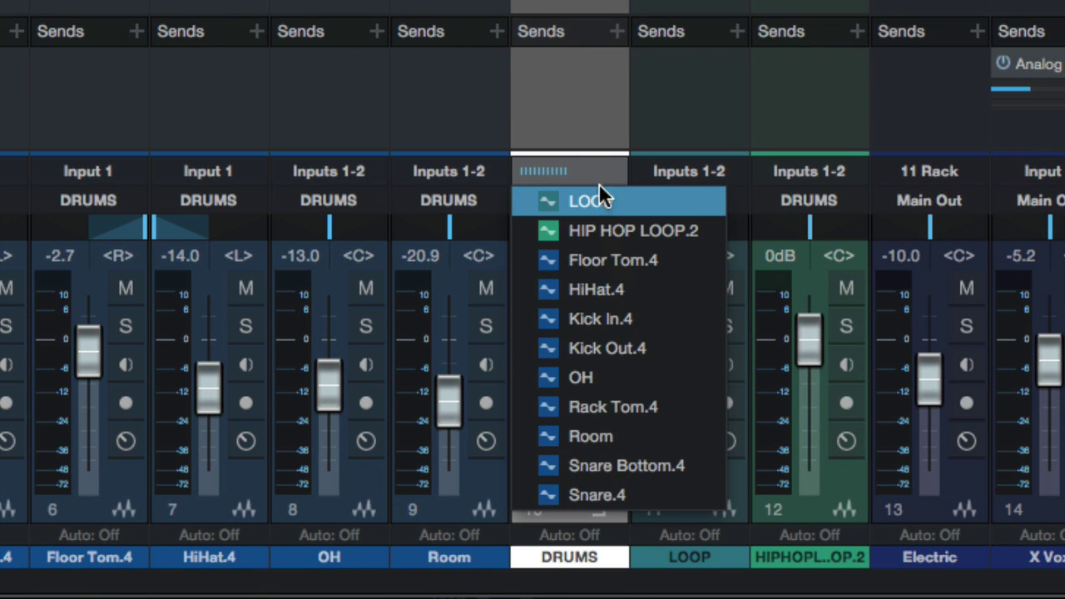
pyautogui.click(582, 147)
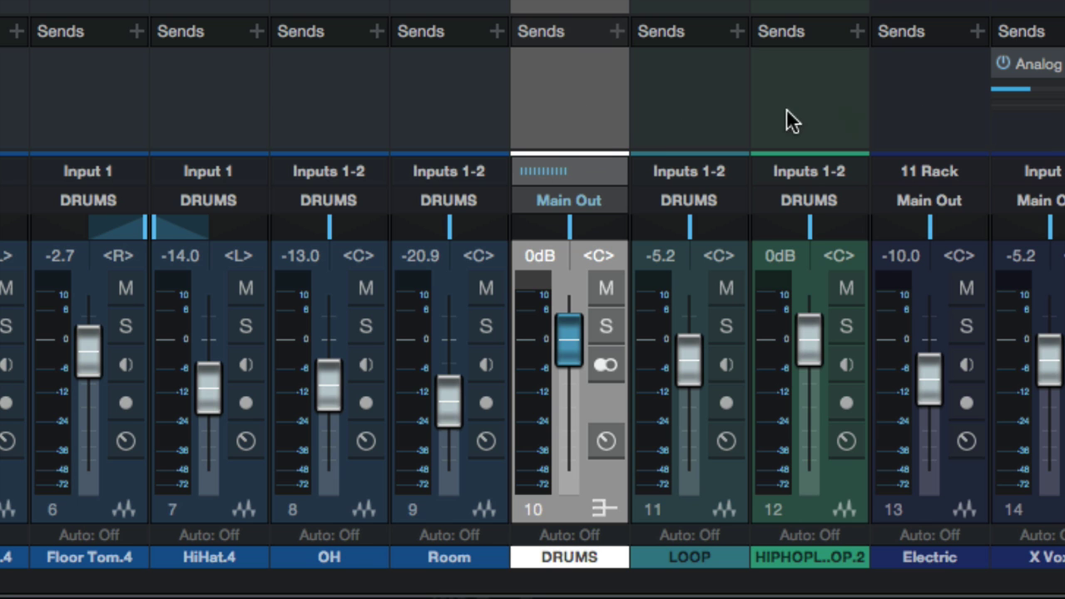
pyautogui.click(569, 169)
pyautogui.click(568, 143)
# Step: Toggle the DRUMS bus solo on and off several times
pyautogui.click(606, 329)
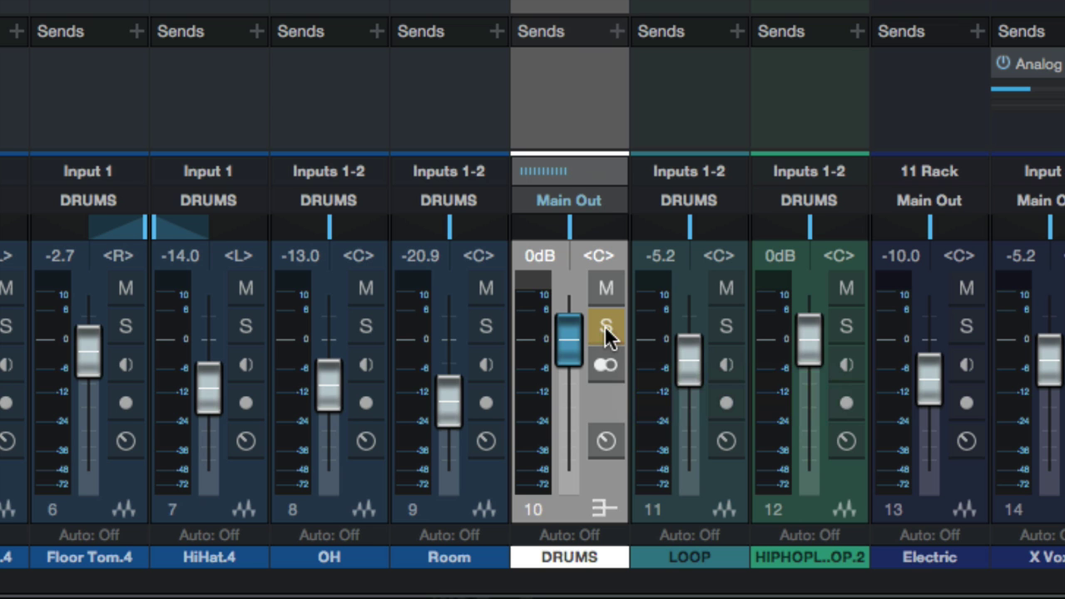
pyautogui.click(606, 329)
pyautogui.click(608, 327)
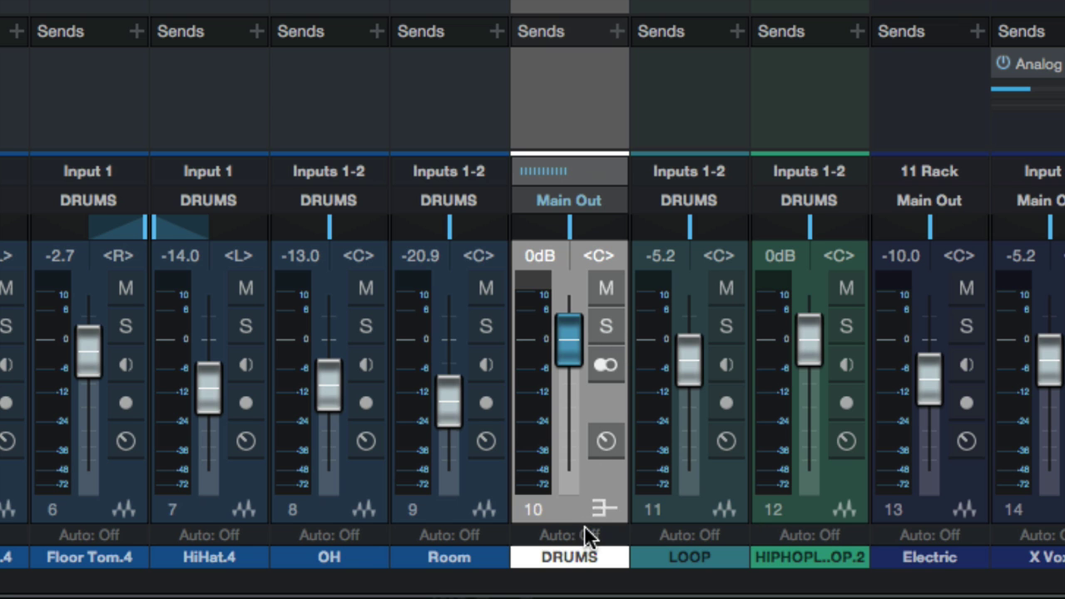
pyautogui.click(605, 326)
pyautogui.click(606, 327)
pyautogui.click(606, 329)
pyautogui.click(603, 333)
# Step: Toggle OH and DRUMS mutes and DRUMS solo, then view and close the DRUMS bus source list
pyautogui.click(352, 294)
pyautogui.click(352, 294)
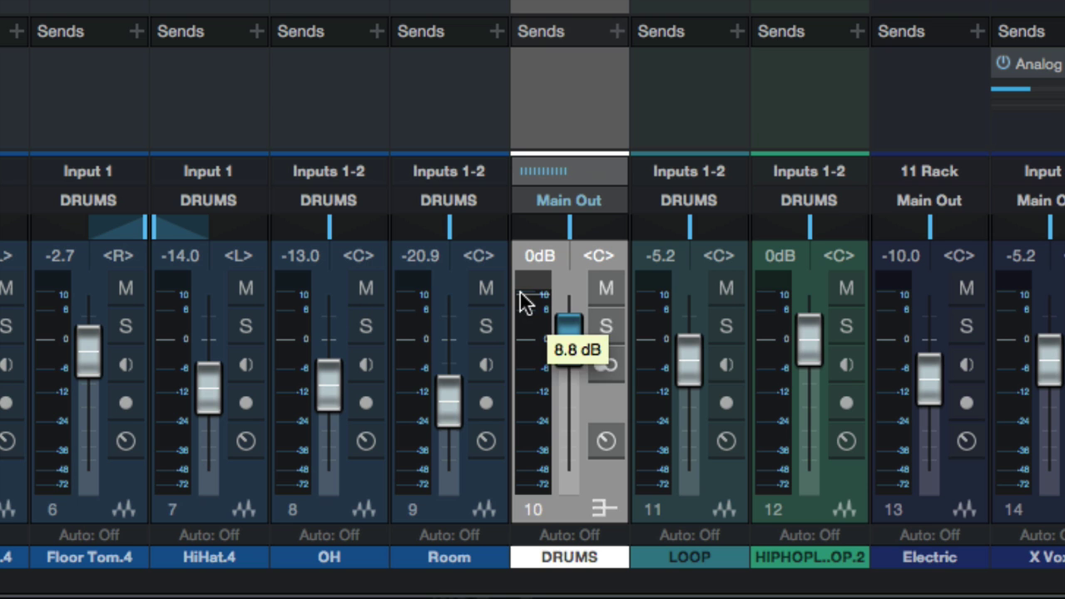
pyautogui.click(605, 288)
pyautogui.click(605, 289)
pyautogui.click(608, 326)
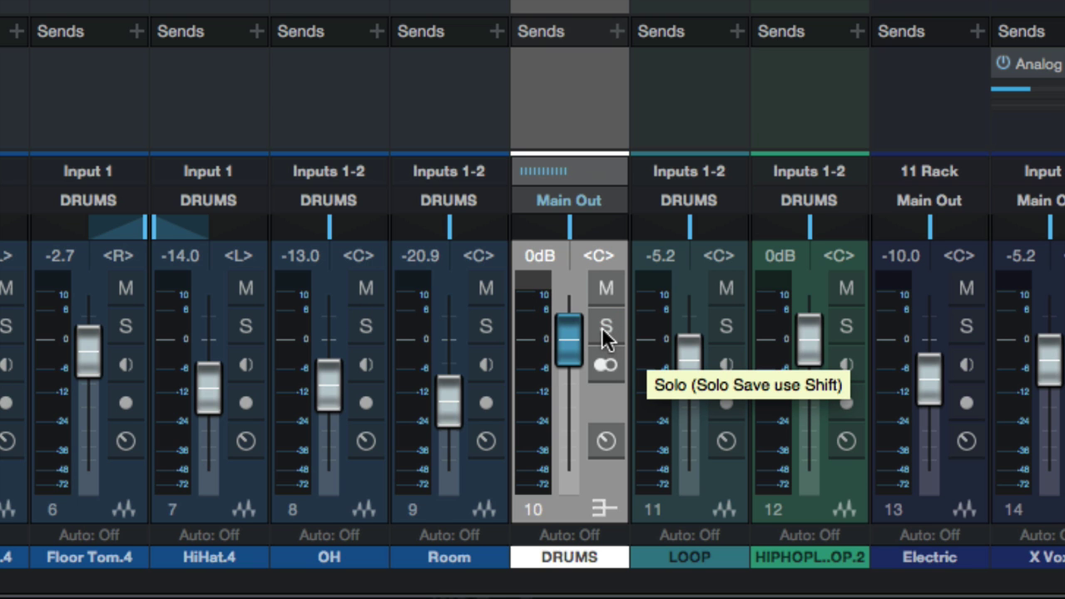
pyautogui.click(605, 331)
pyautogui.click(547, 172)
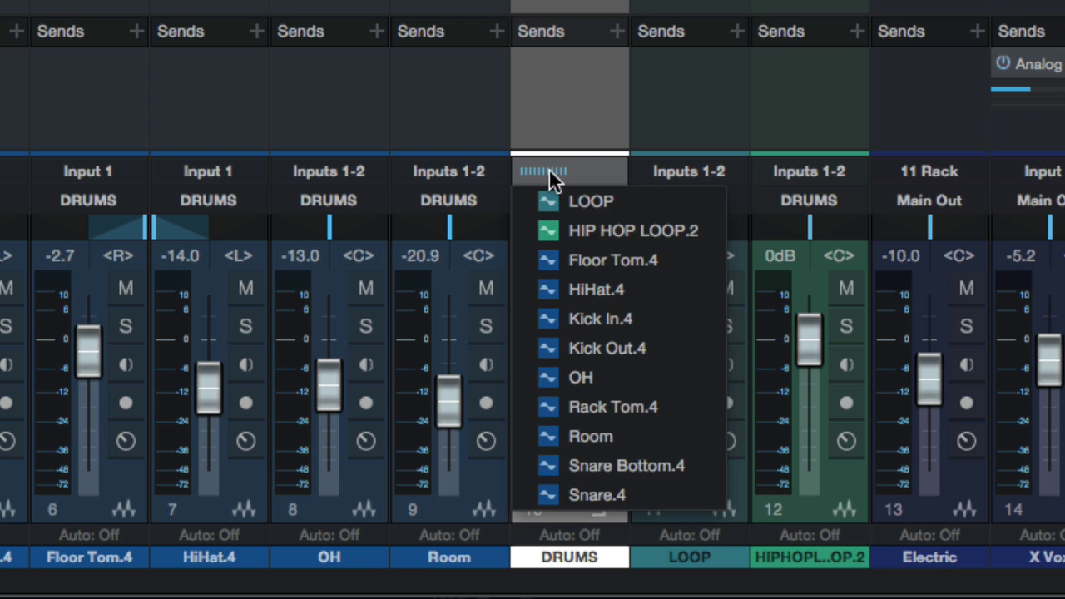
pyautogui.click(578, 135)
# Step: Solo the DRUMS bus so LOOP and HIPHOPL..OP.2 solo too, leaving Electric and X Vox muted
pyautogui.click(613, 324)
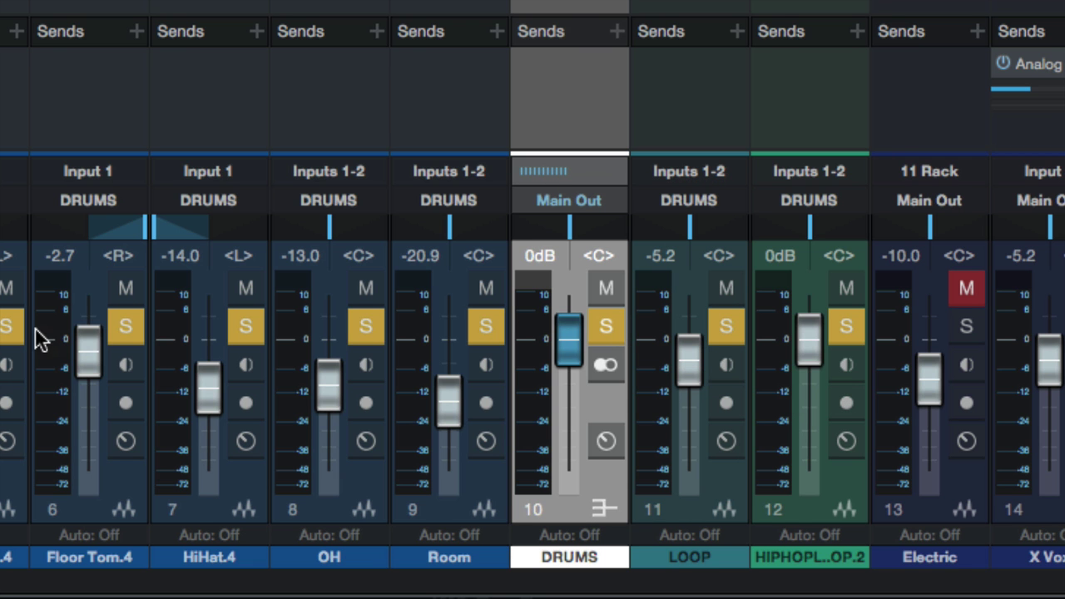
pyautogui.moveTo(40, 339)
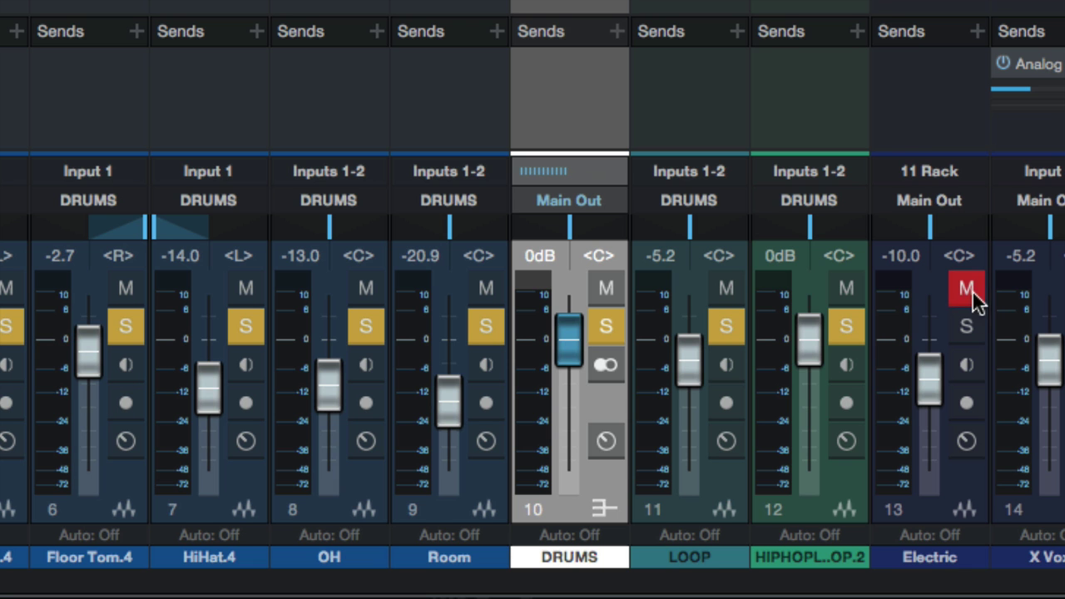
pyautogui.hscroll(3, 981, 358)
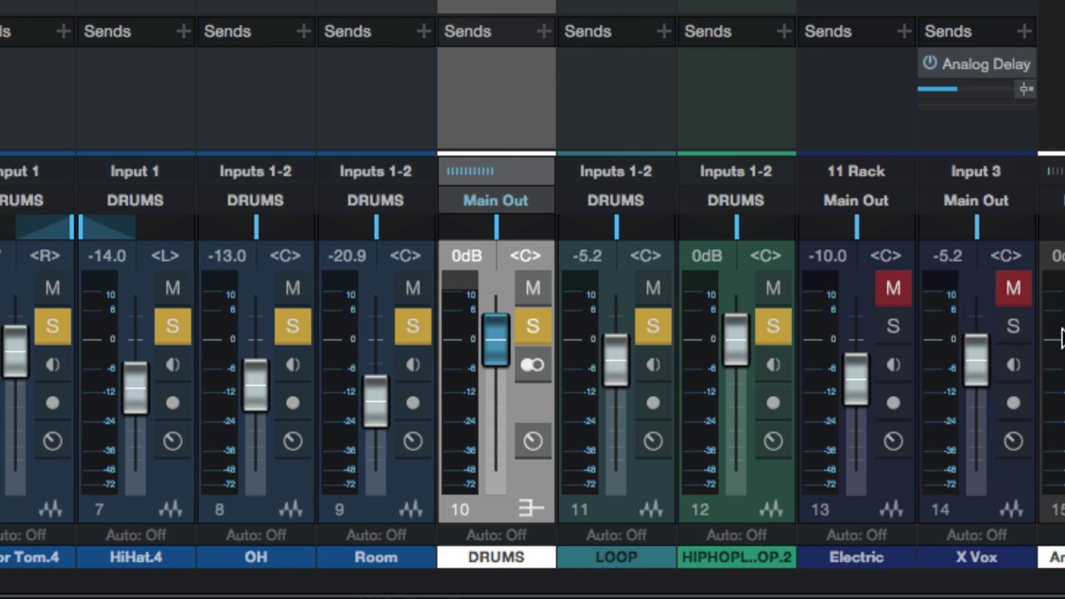
pyautogui.hscroll(-3, 41, 338)
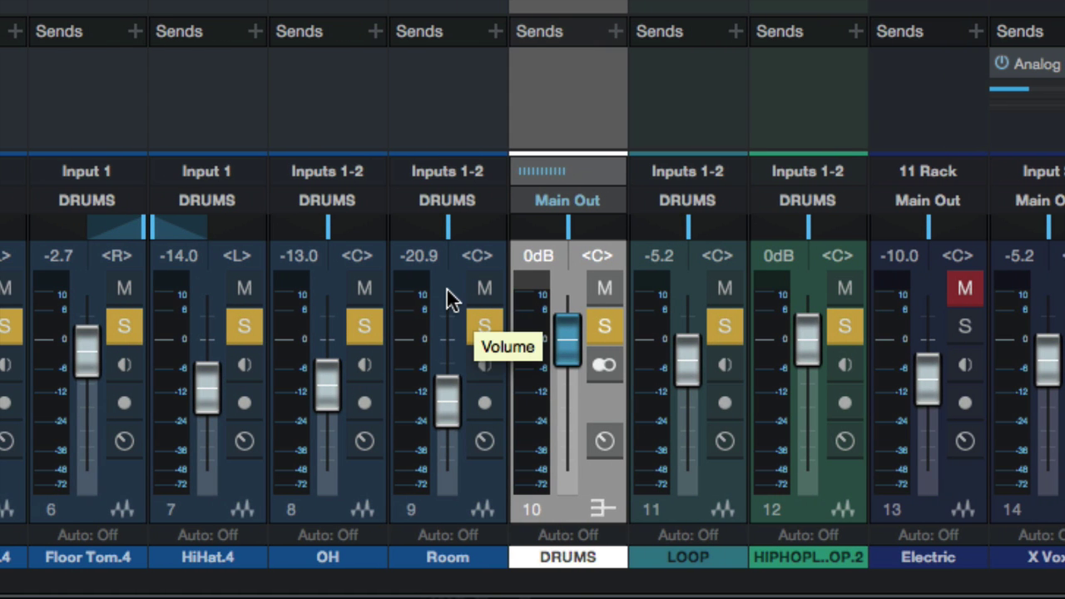
# Step: During playback, toggle DRUMS bus mute on and off, solo then unsolo it, and stop at 00:00:18.462
pyautogui.click(599, 288)
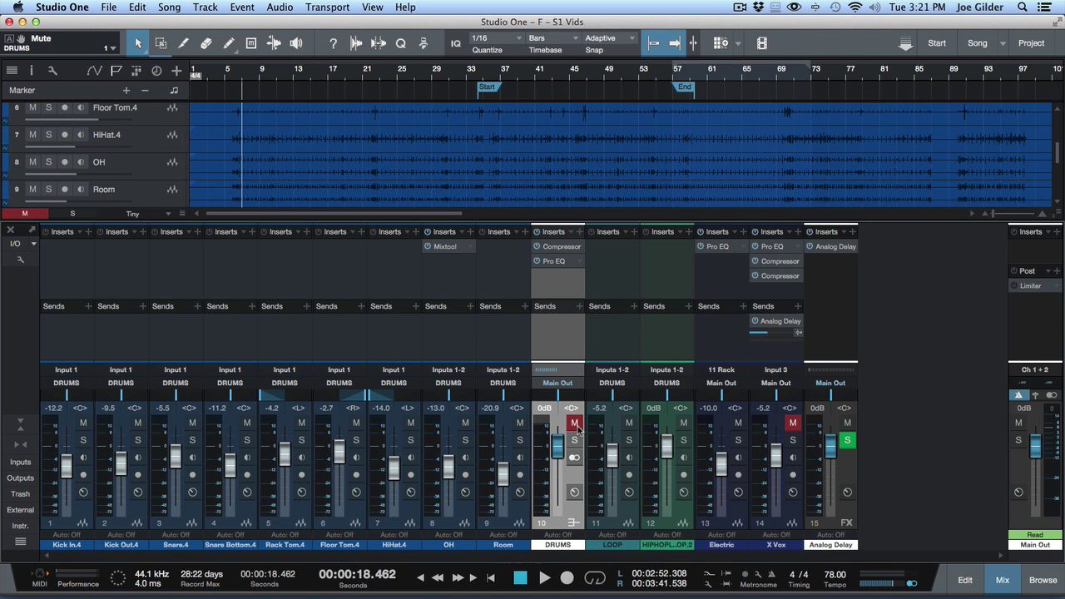
pyautogui.click(574, 424)
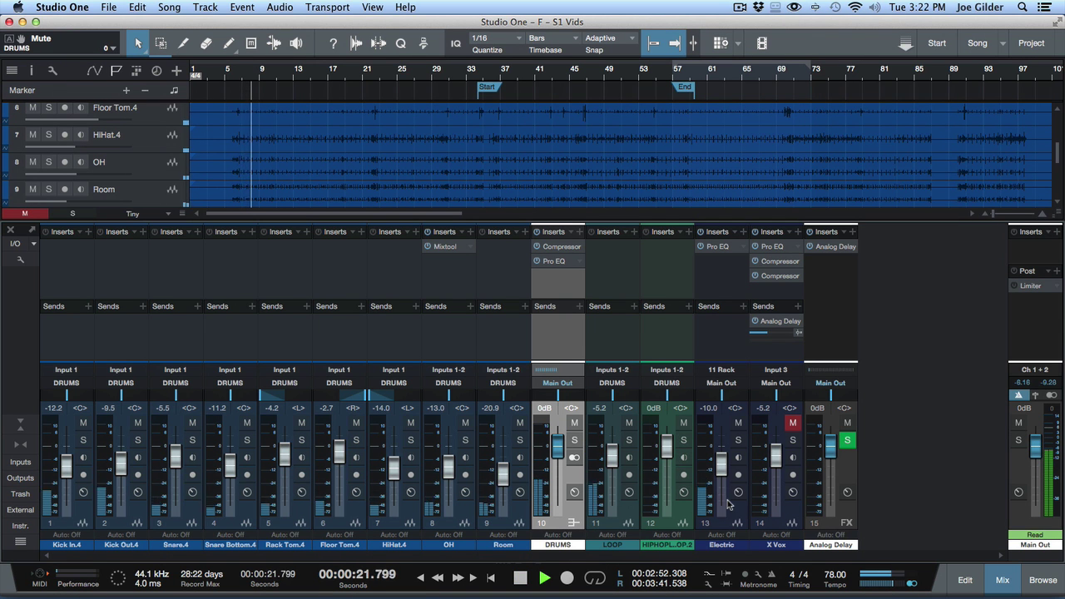
pyautogui.click(574, 423)
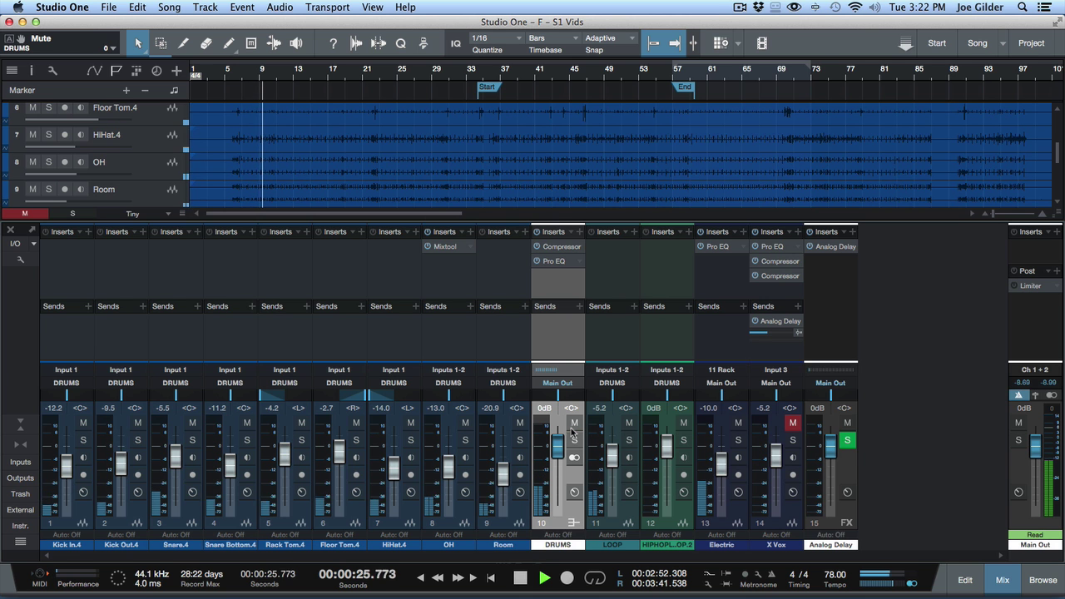
pyautogui.click(574, 423)
pyautogui.click(574, 441)
pyautogui.click(574, 440)
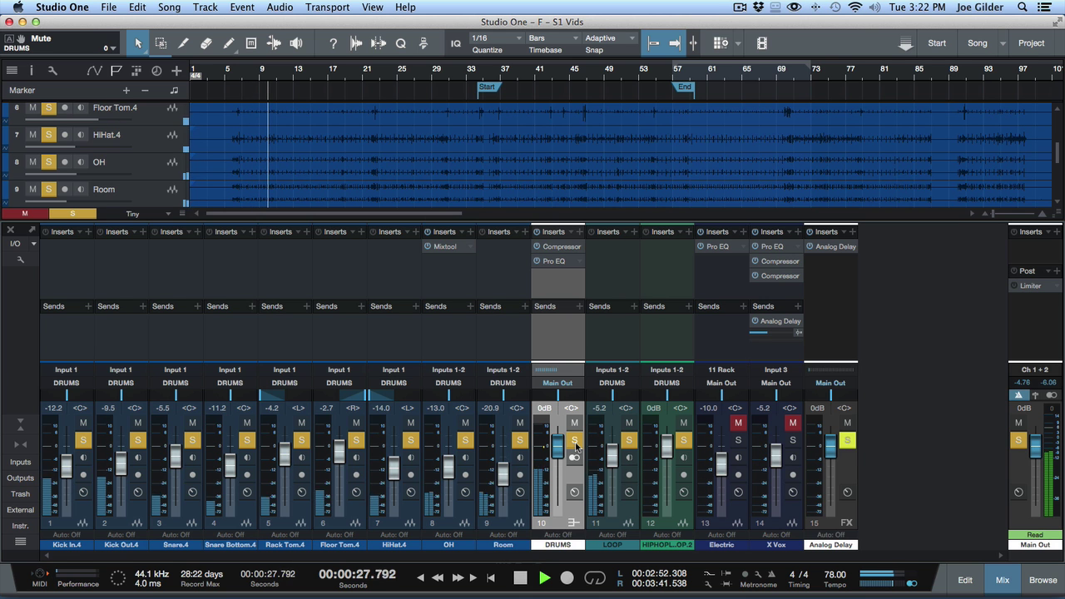
pyautogui.click(574, 440)
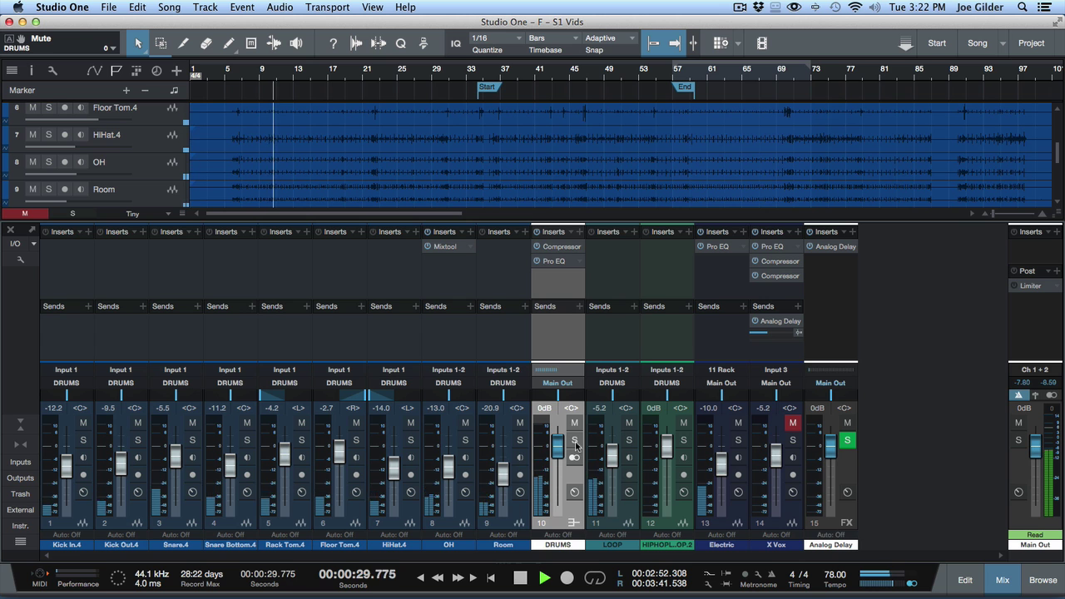
pyautogui.press('space')
# Step: Solo the DRUMS bus and its drum channels once more, then unsolo them all
pyautogui.click(574, 440)
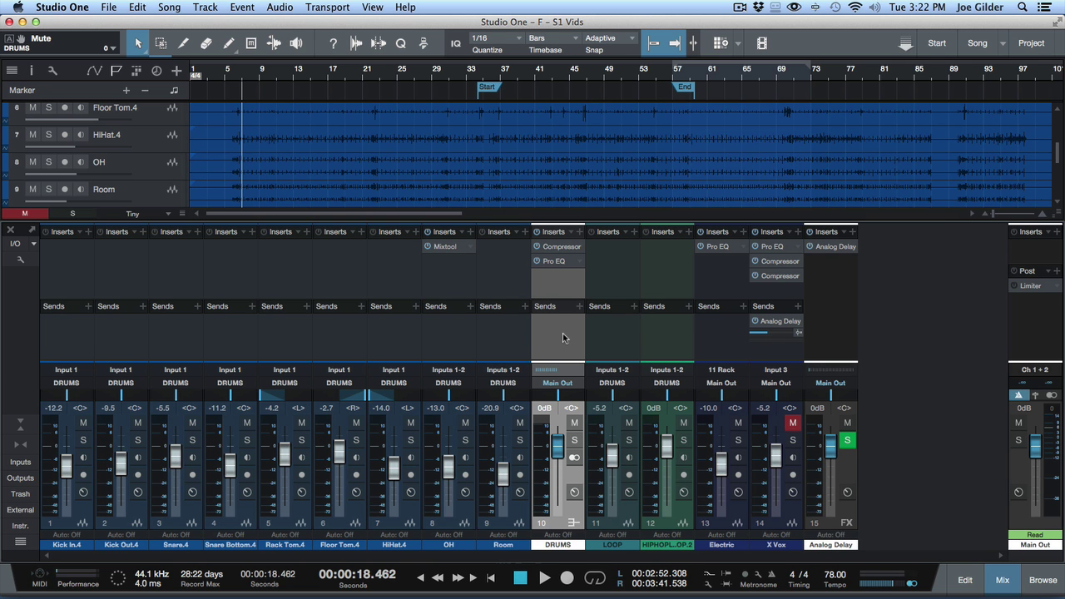
pyautogui.click(574, 441)
pyautogui.click(575, 441)
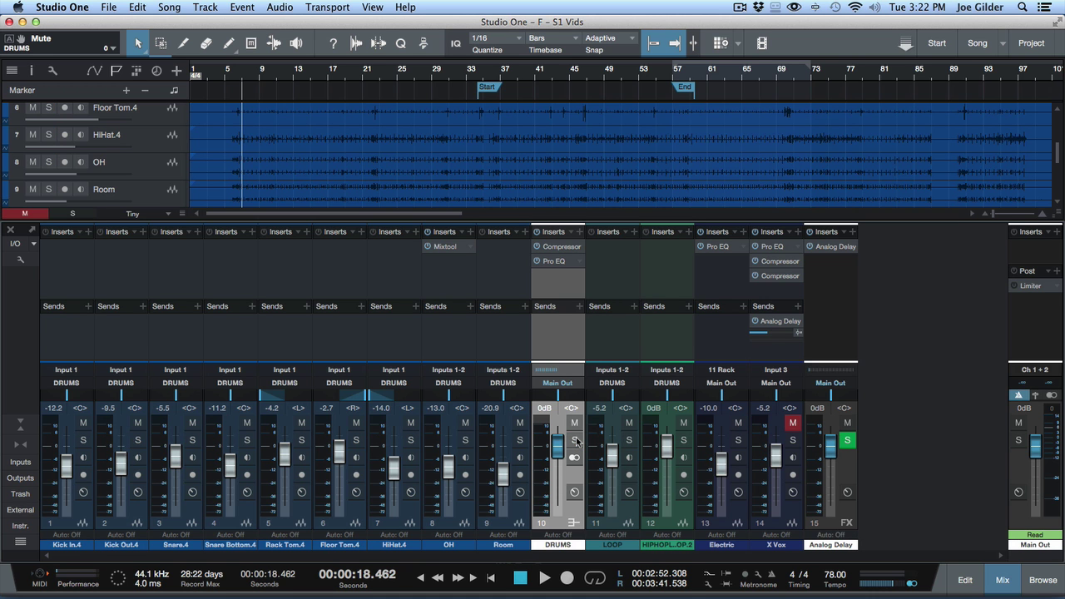